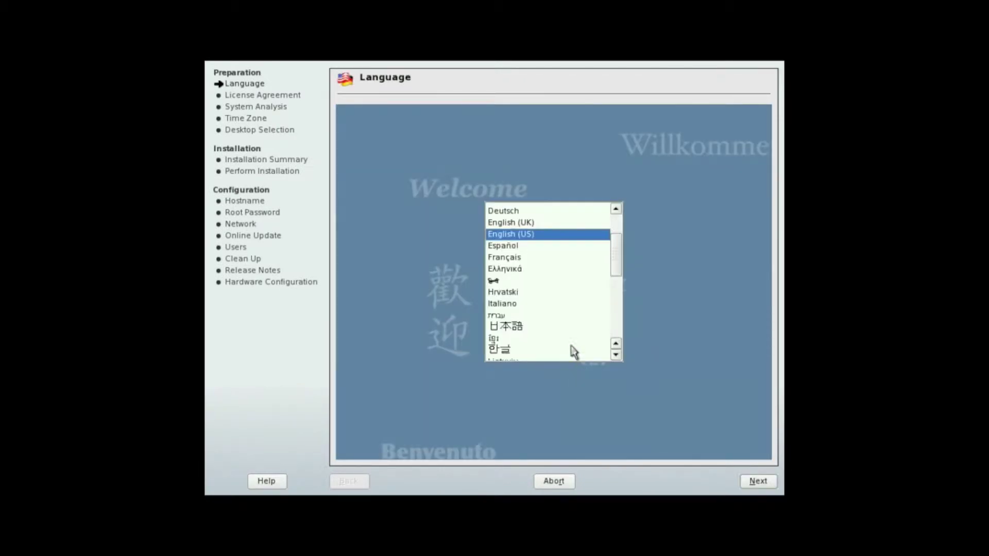
Step: Continue in English (US), accept the licence, keep New Installation and USA Eastern time, and choose KDE
click(758, 482)
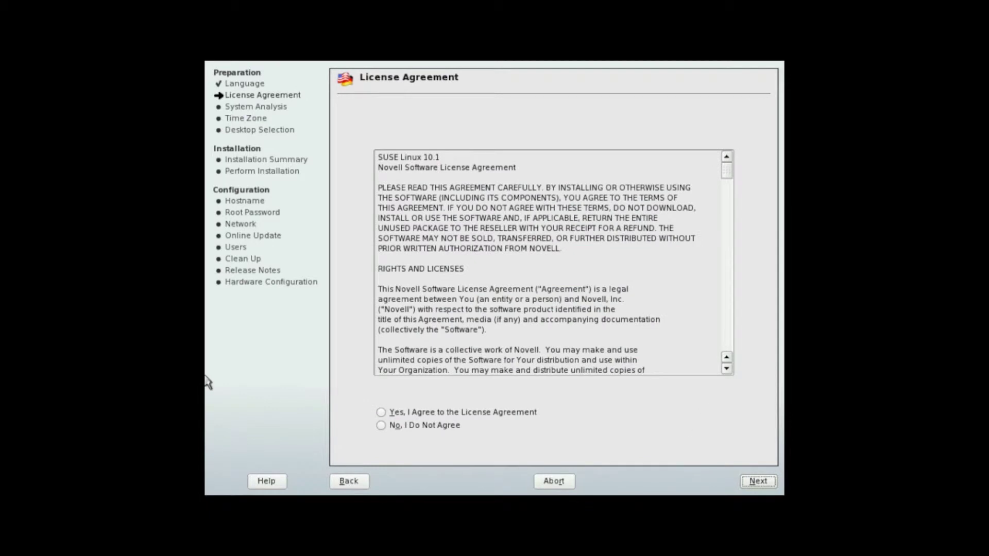
click(761, 481)
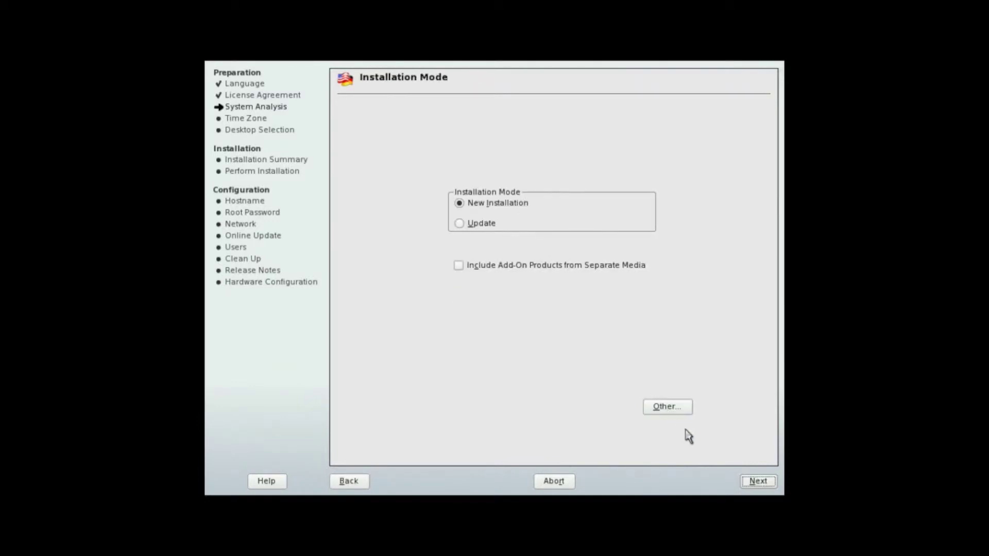
click(757, 482)
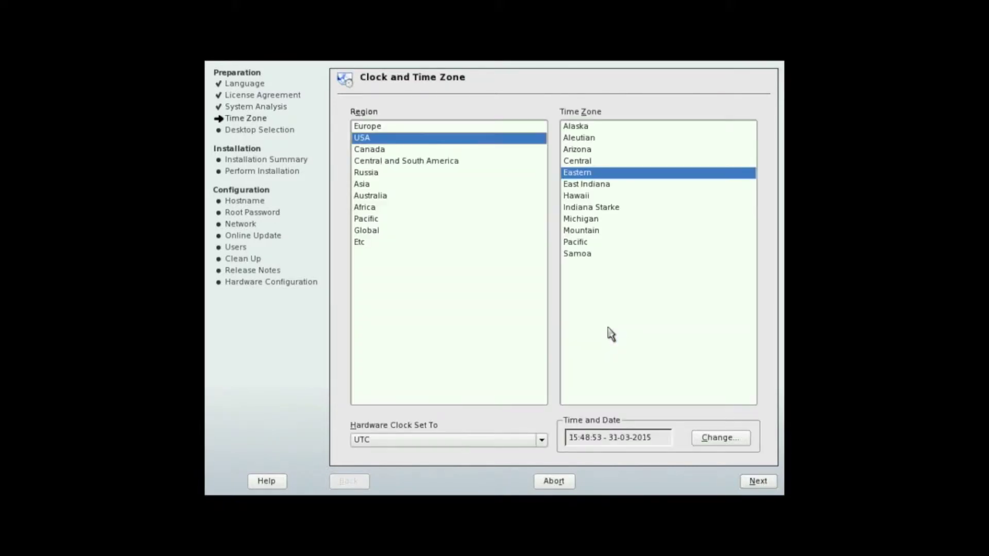
click(758, 482)
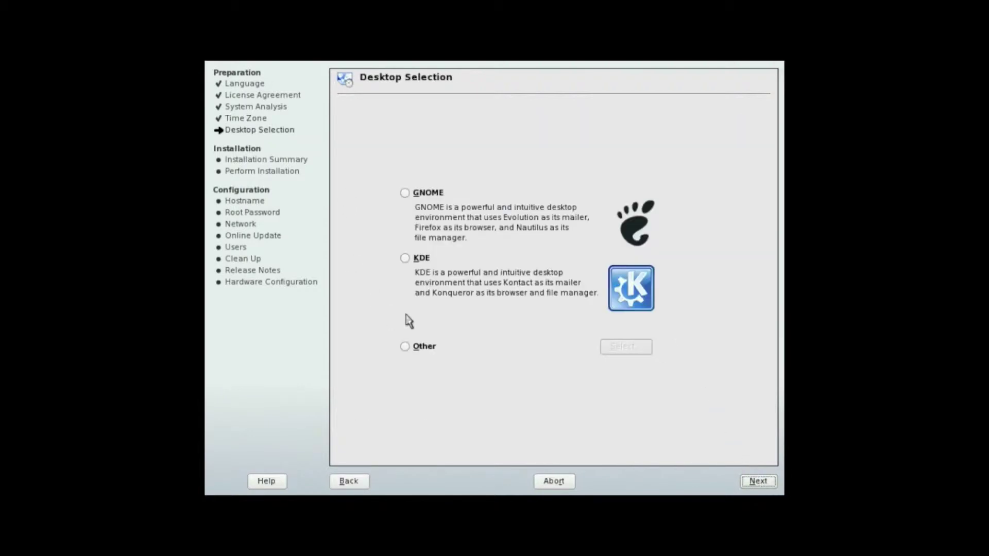
click(405, 258)
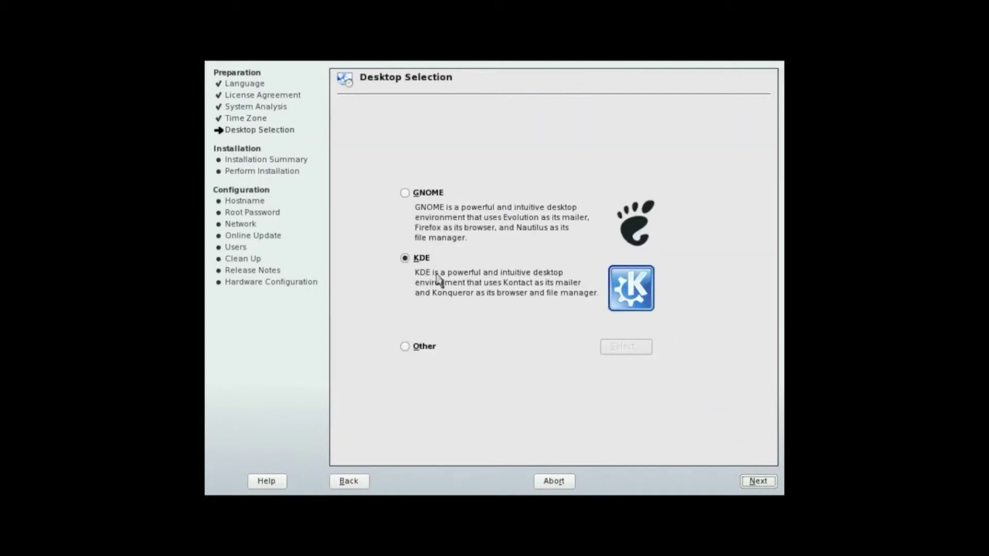
click(757, 481)
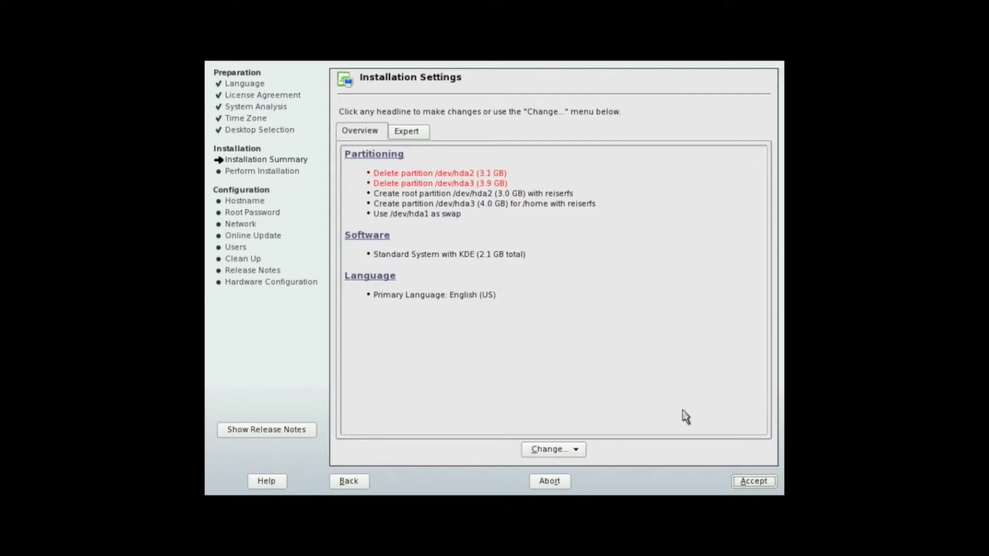
Step: Accept the installation summary, agree to the AdobeICCProfiles and flash-player licences, and confirm installing
click(753, 481)
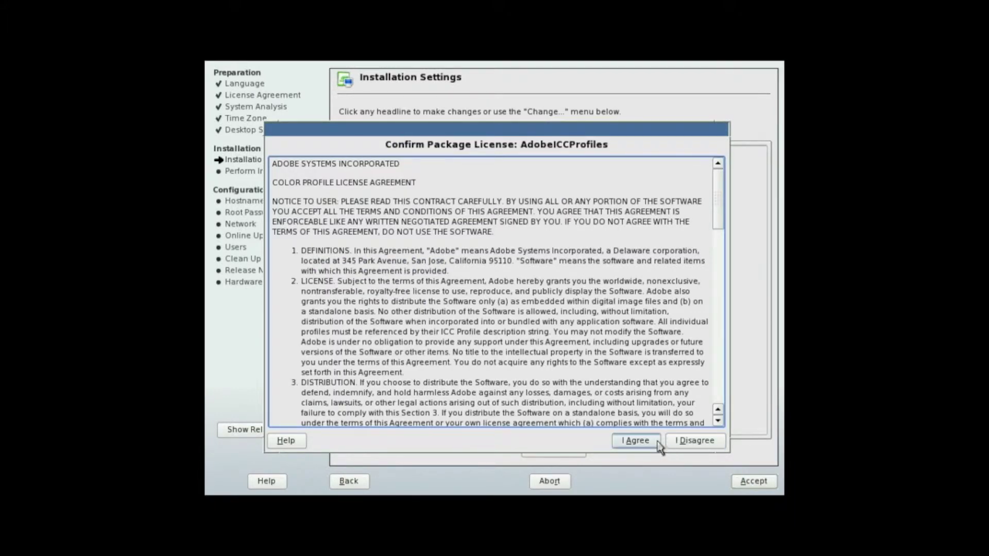
click(655, 443)
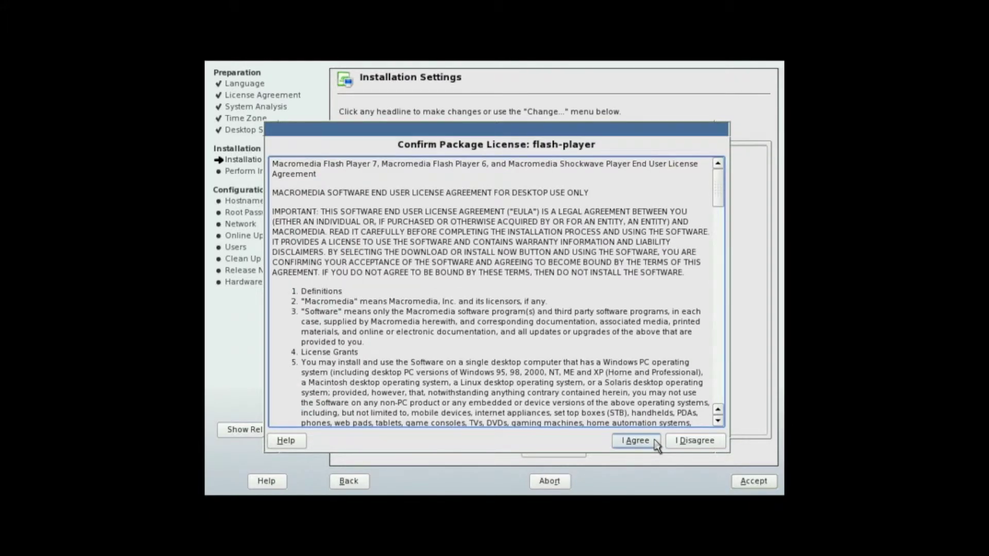
click(637, 441)
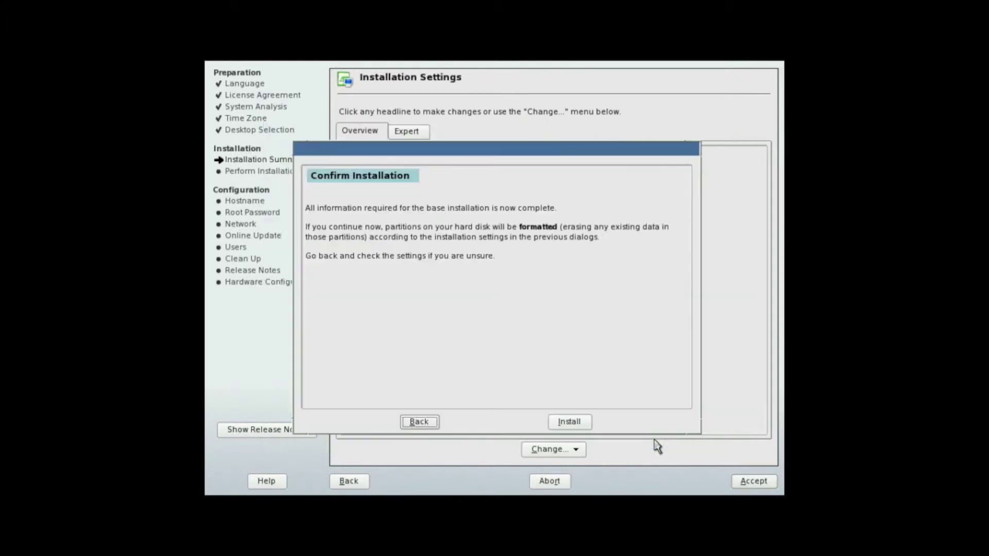
click(569, 423)
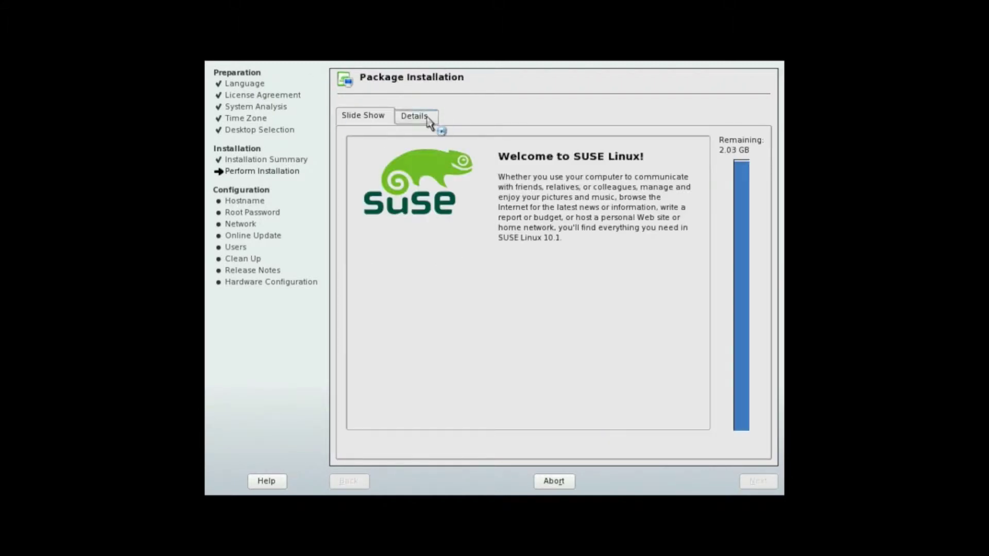
Step: Show the Details view to follow package installation progress until it completes
click(416, 116)
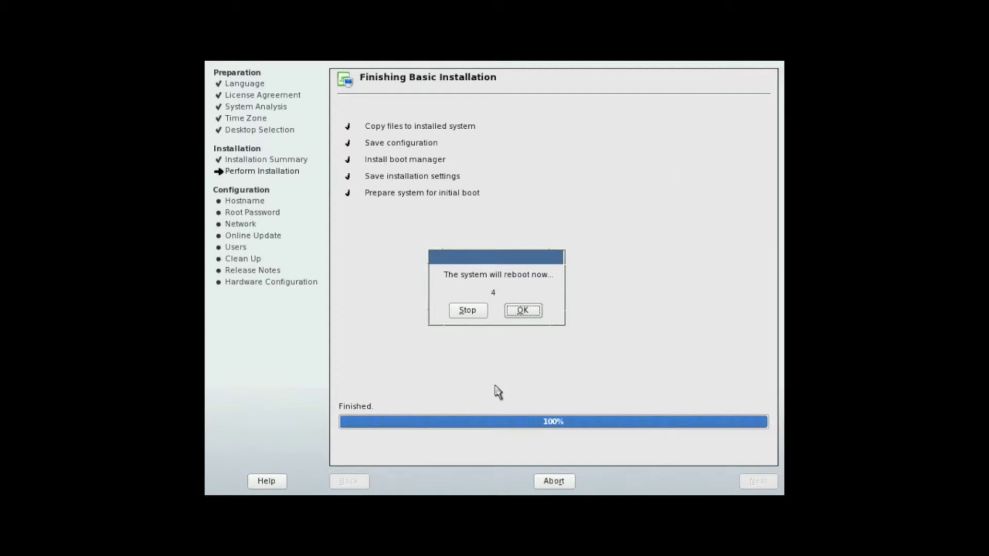
Step: Confirm the 'system will reboot now' prompt so the machine restarts
click(527, 310)
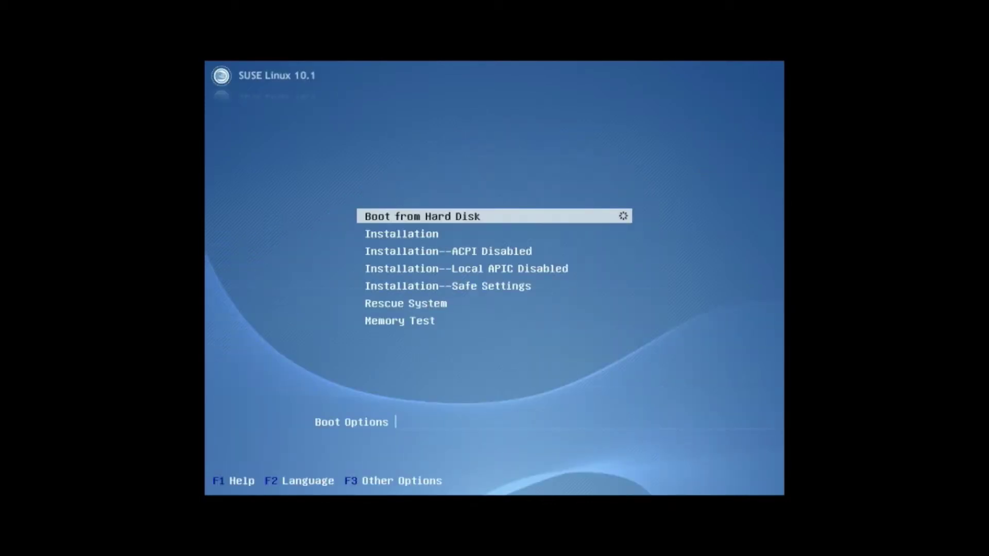
Step: Boot from Hard Disk and start the installed SUSE Linux 10.1 entry
key(Return)
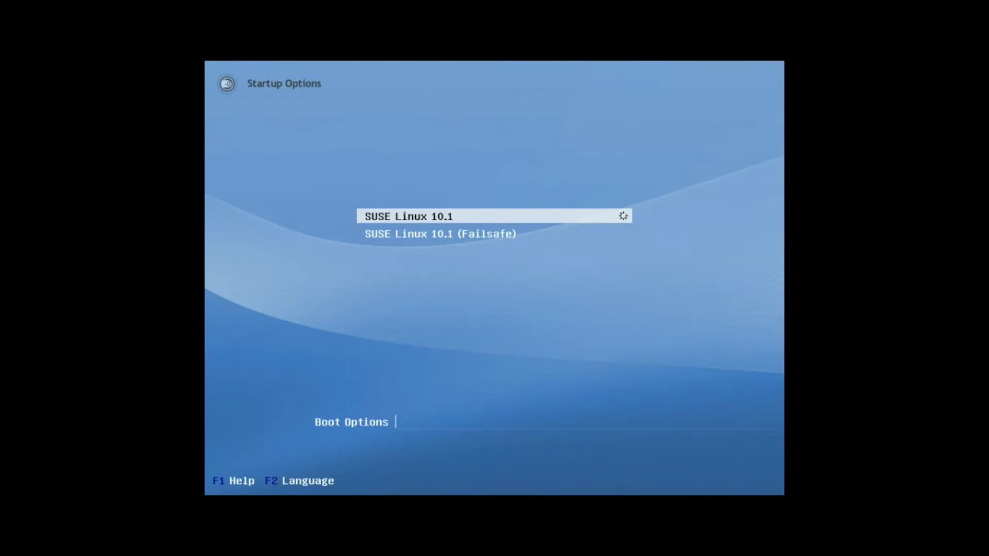
key(Return)
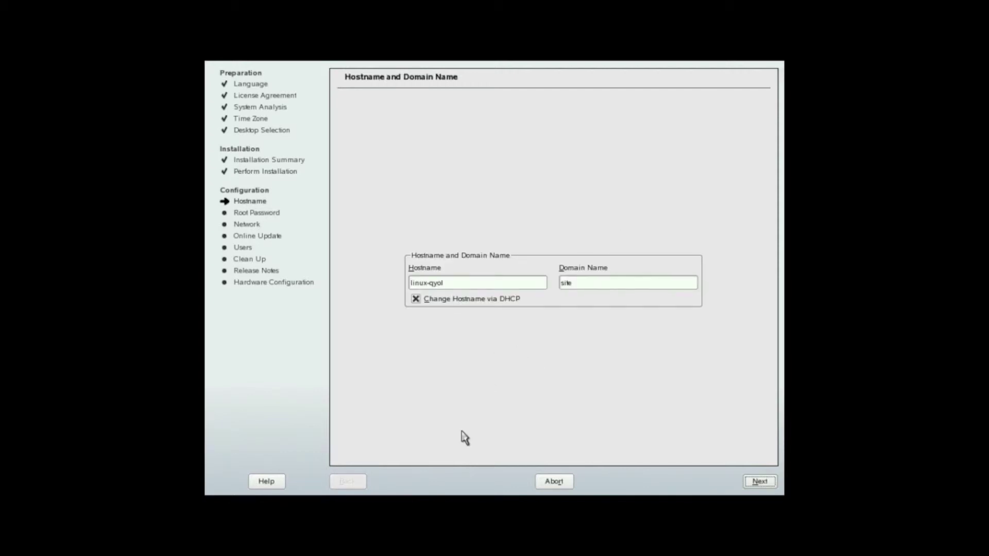
Step: Turn off 'Change Hostname via DHCP' and keep hostname linux-qyol in domain site
click(416, 299)
click(767, 486)
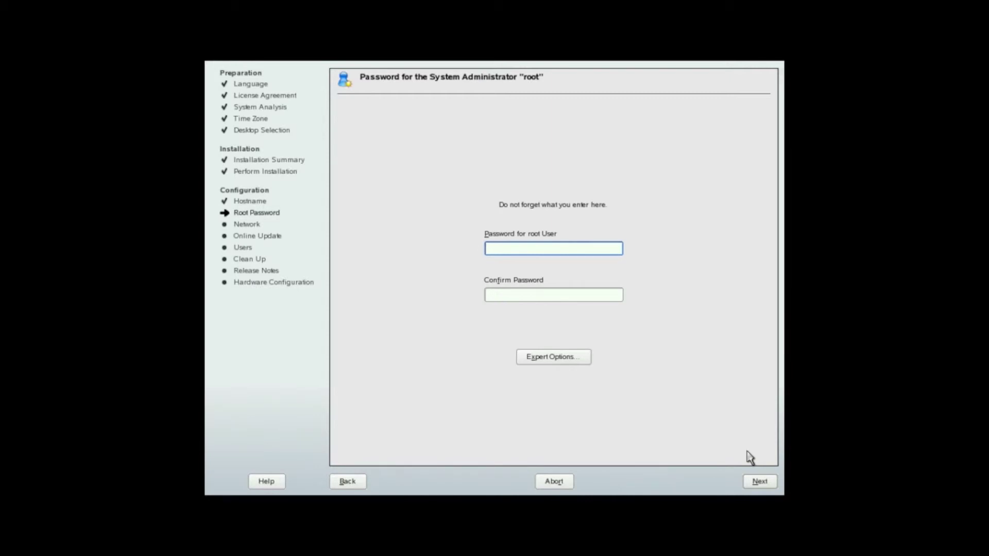
Step: Set and confirm the root password, keeping it despite the weak-password warning
text(*********)
key(Tab)
text(*********)
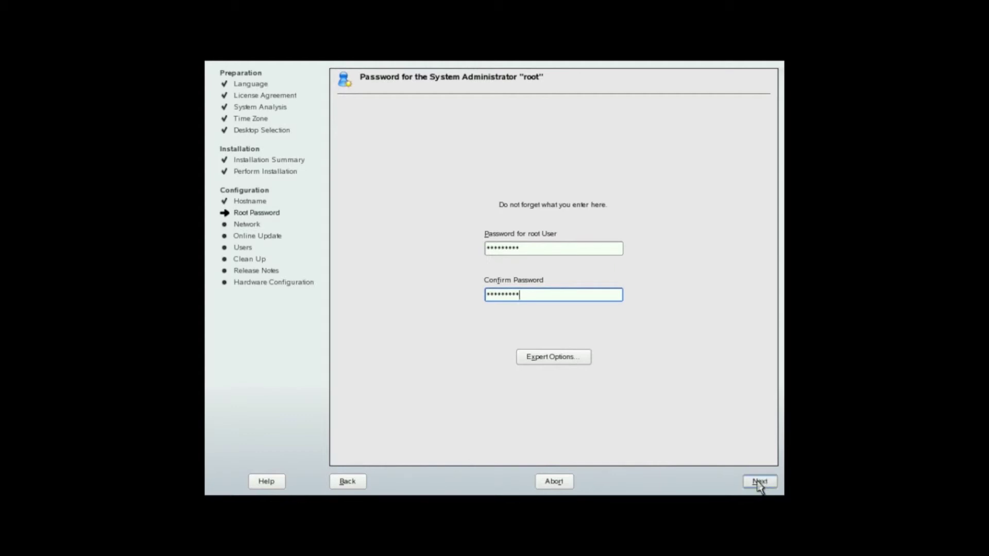
click(760, 483)
click(472, 308)
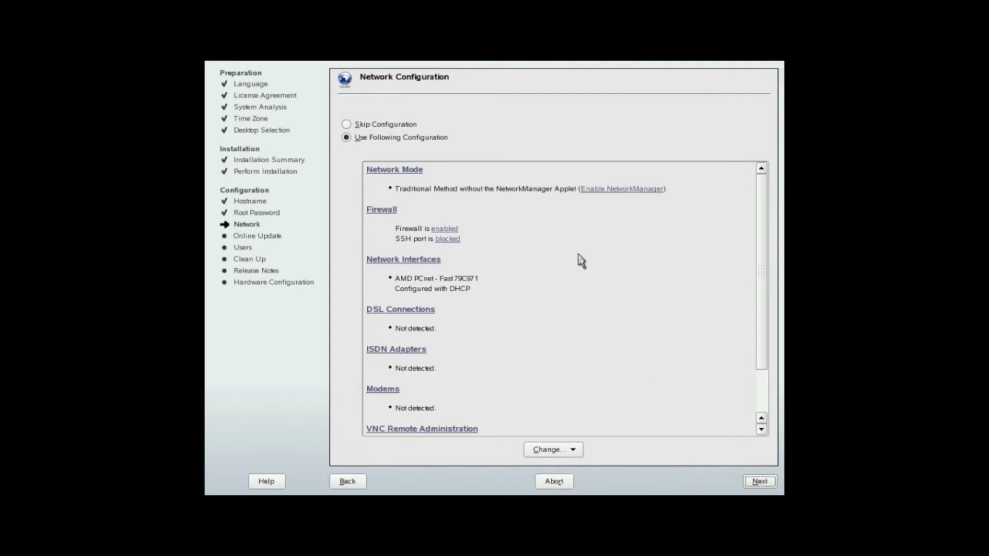
Step: Review the proposed DHCP network configuration with firewall enabled and save it
scroll(608, 247, down, 2)
scroll(610, 258, up, 2)
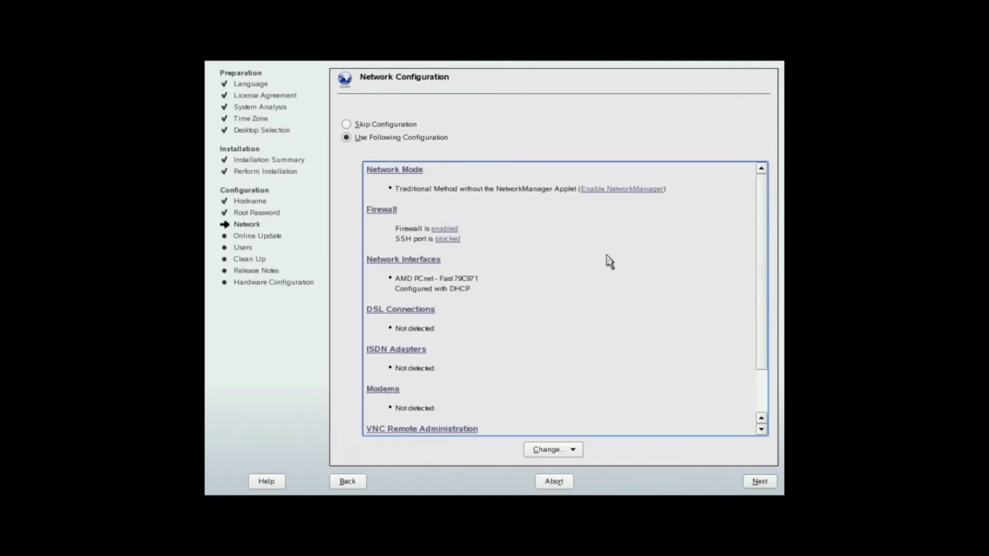
click(752, 479)
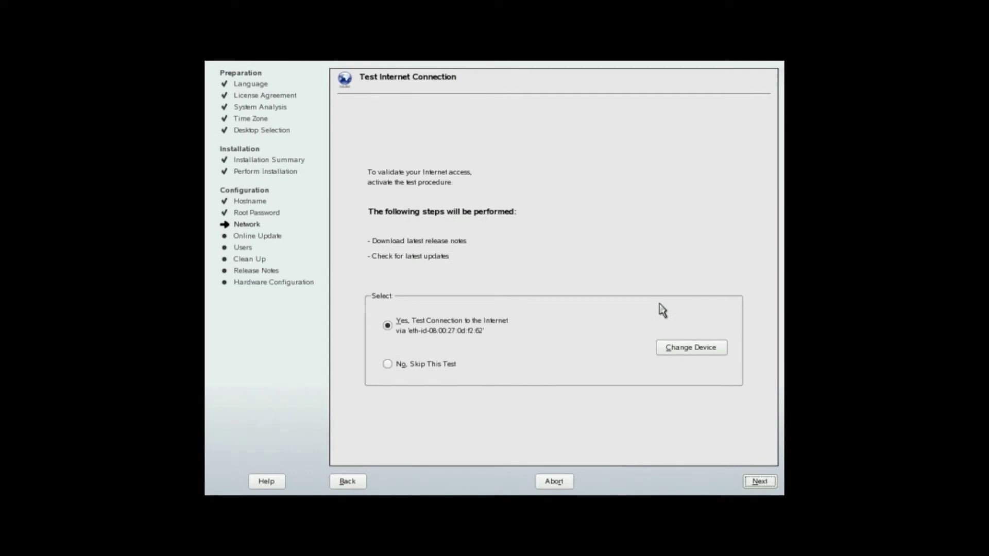
Step: Choose 'No, Skip This Test' for the Internet connection test and continue
click(434, 366)
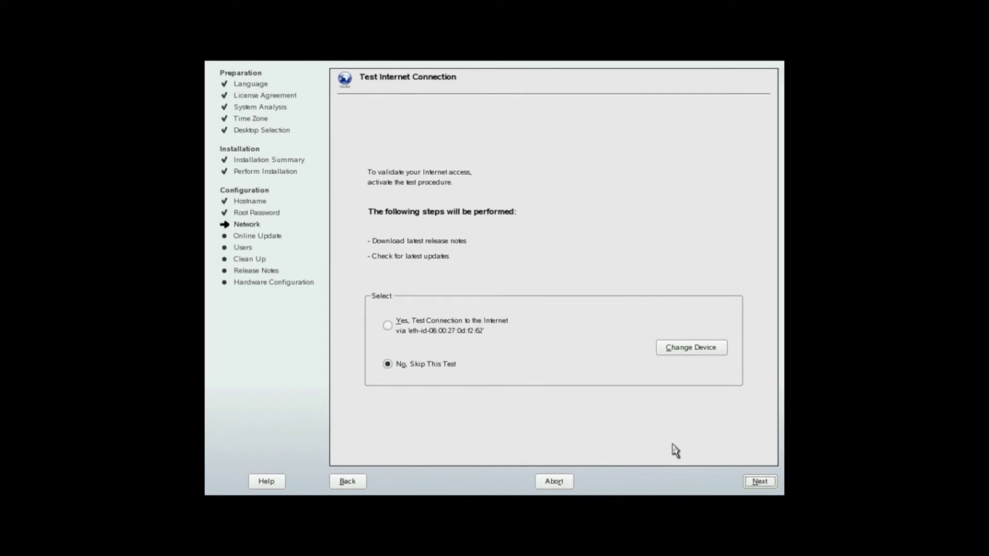
click(755, 482)
Step: Keep Local (/etc/passwd) authentication and enter username 'new' with the account password twice
click(751, 484)
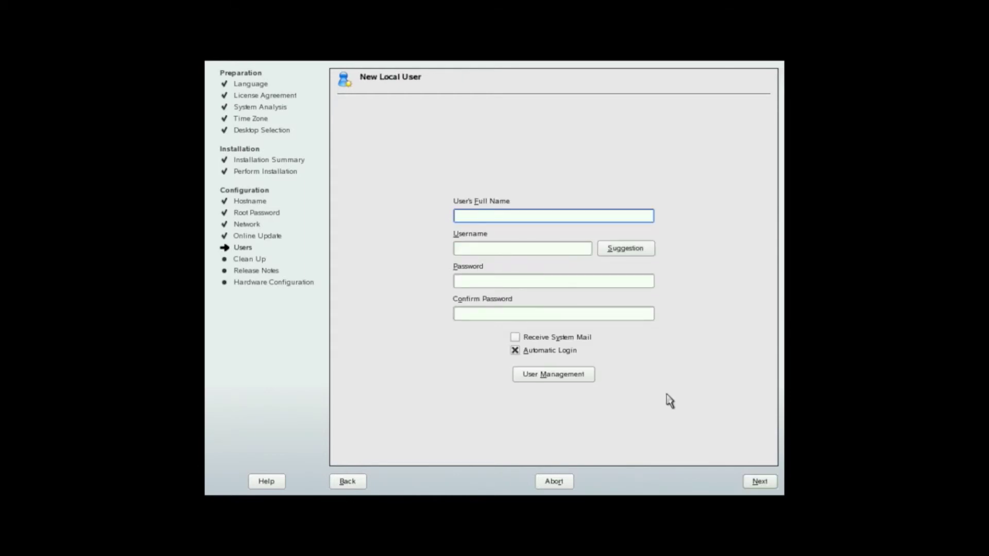
click(527, 247)
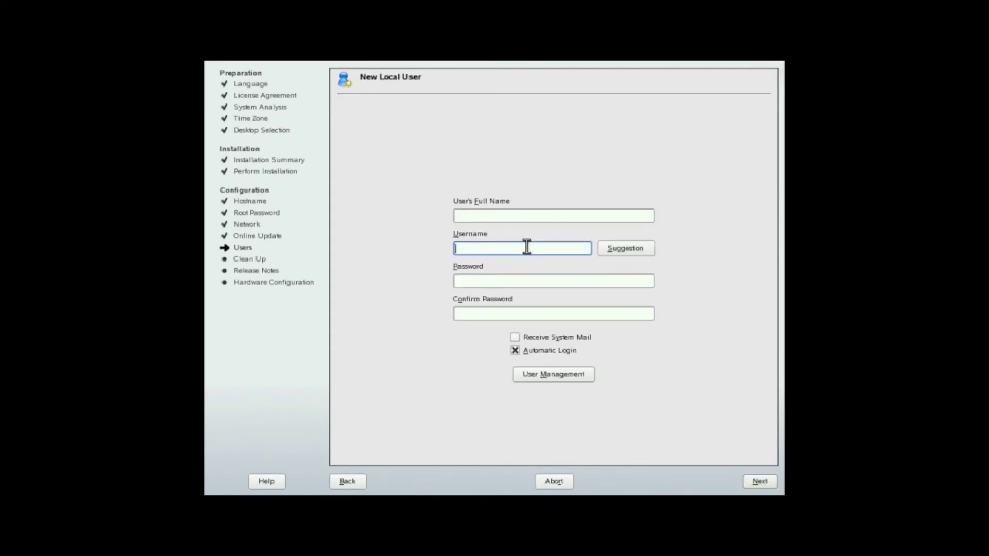
text(new)
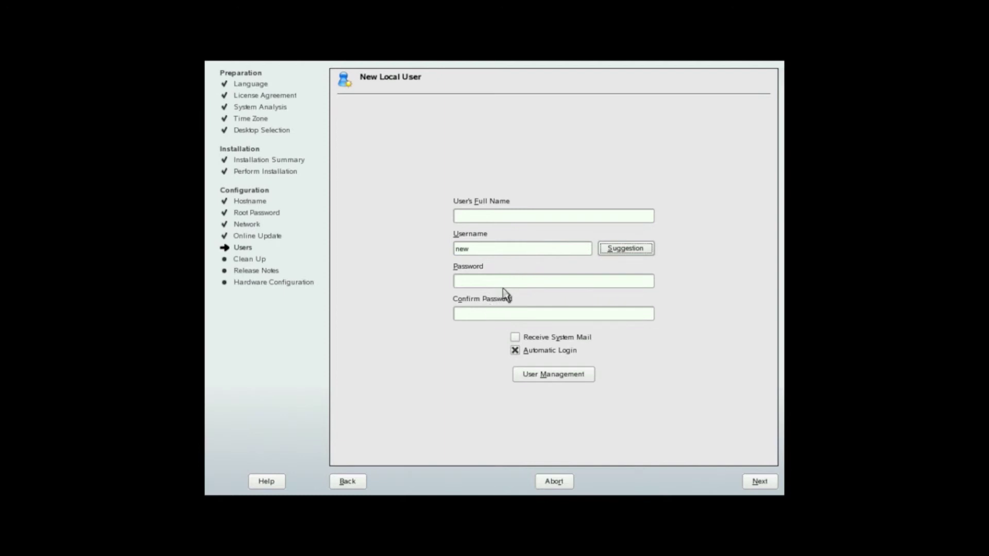
click(545, 278)
text(pss)
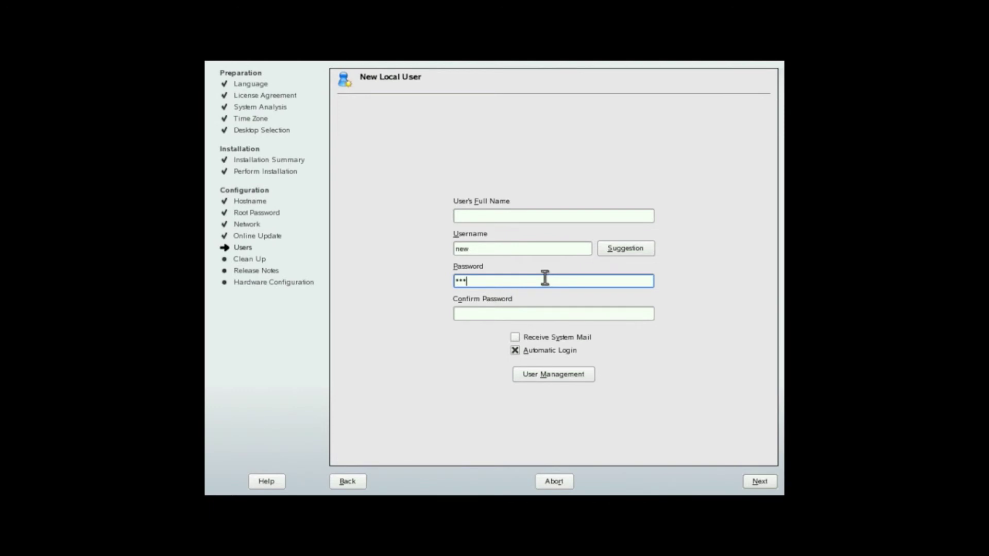
key(Tab)
text(p)
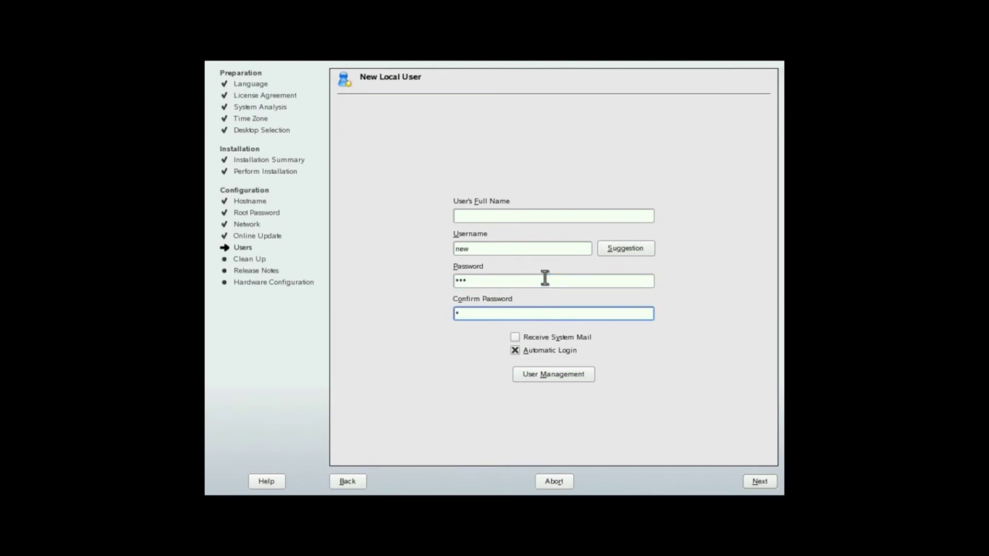
text(ss)
Step: Disable automatic login and accept both weak-password warnings to create the user
click(572, 351)
click(751, 481)
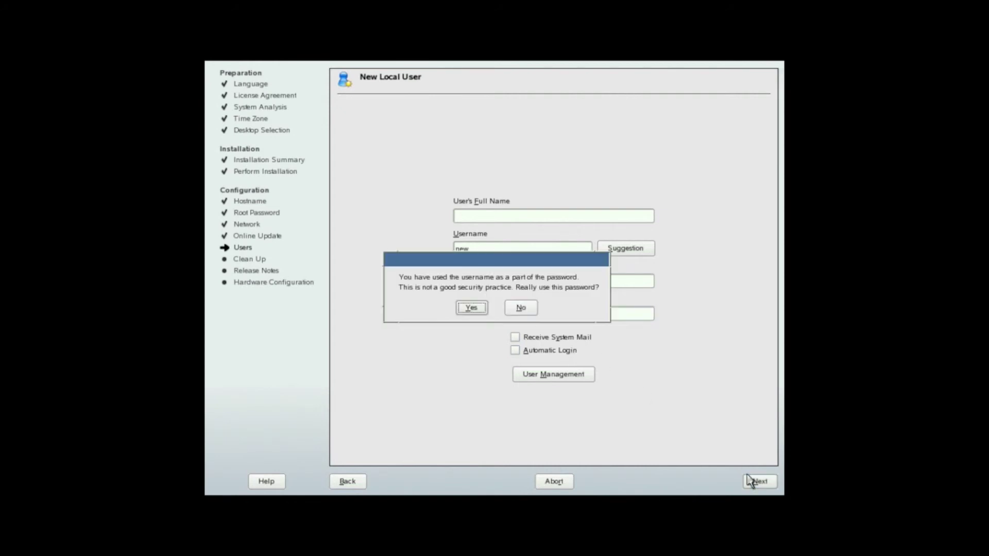
click(471, 308)
click(471, 307)
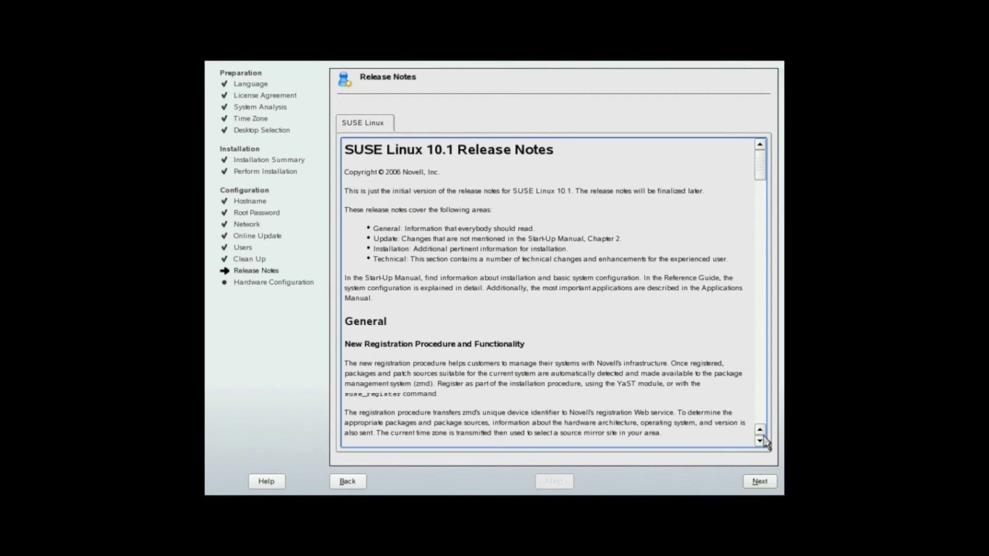
Step: Move past the SUSE Linux 10.1 release notes to the Hardware Configuration summary
click(759, 482)
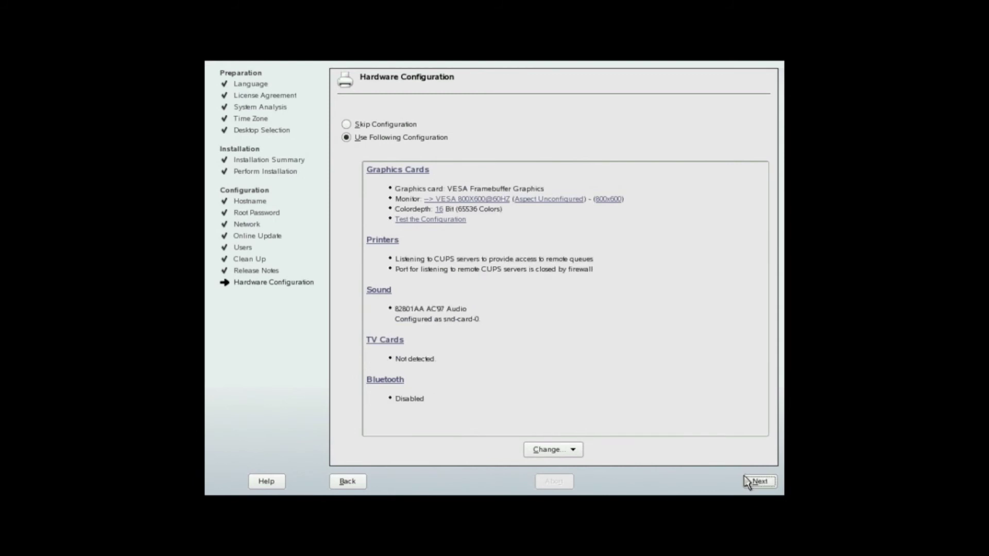
Step: Accept the detected VESA graphics, AC97 sound and printer settings, then complete the installation
click(750, 484)
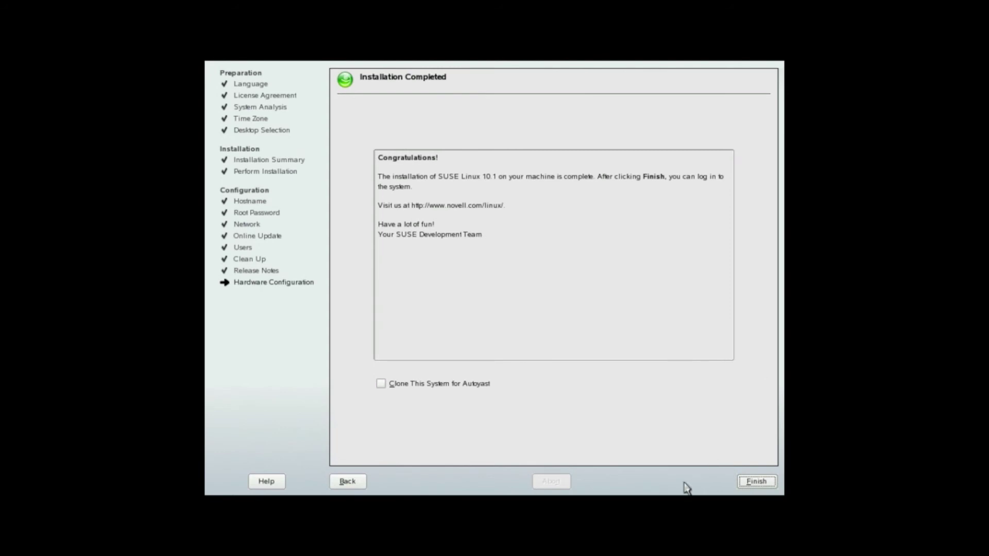
click(756, 481)
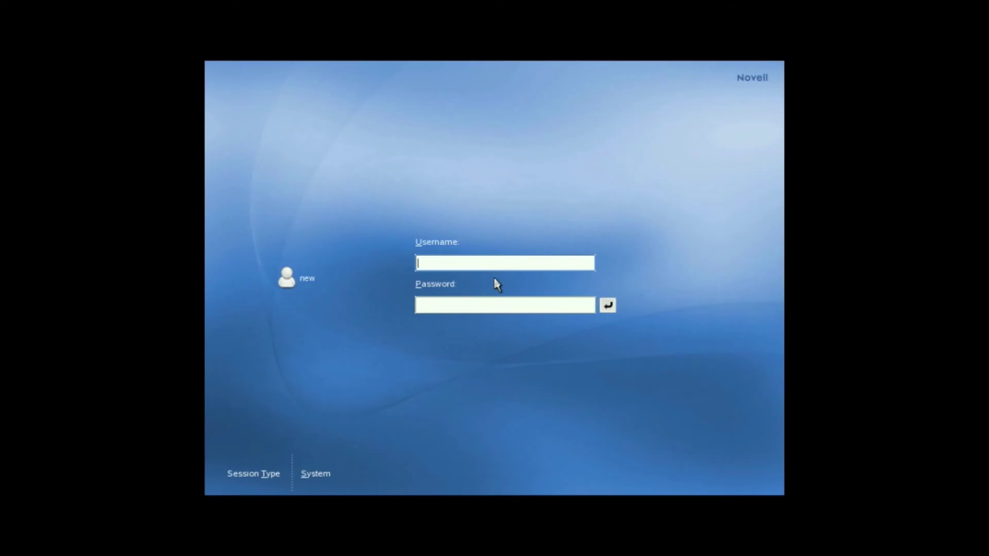
Step: Log in through KDM as the newly created user with that user's password
click(286, 281)
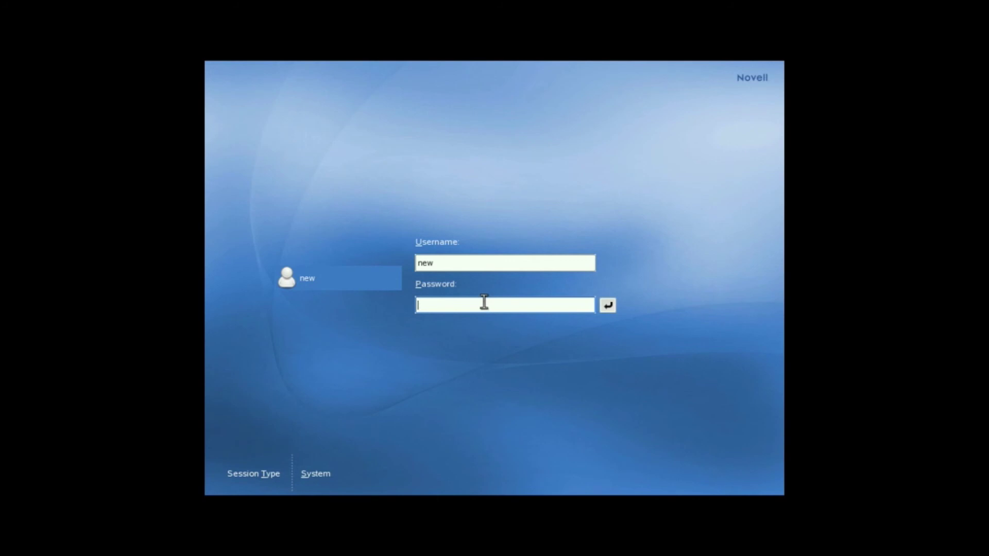
text(new)
key(Return)
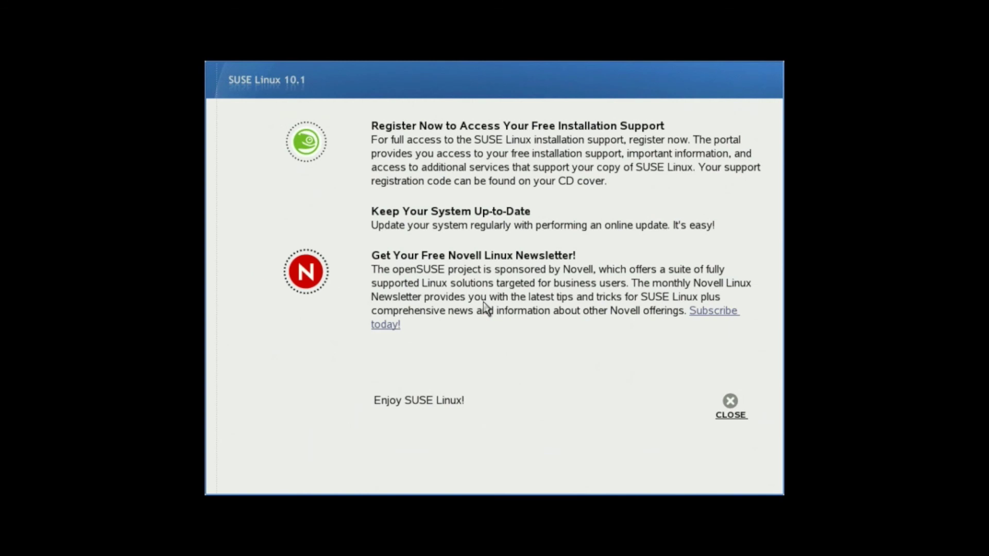
Step: Close the SUSE welcome window and the KDE tip, and decline manual monitor-geometry setup
click(733, 414)
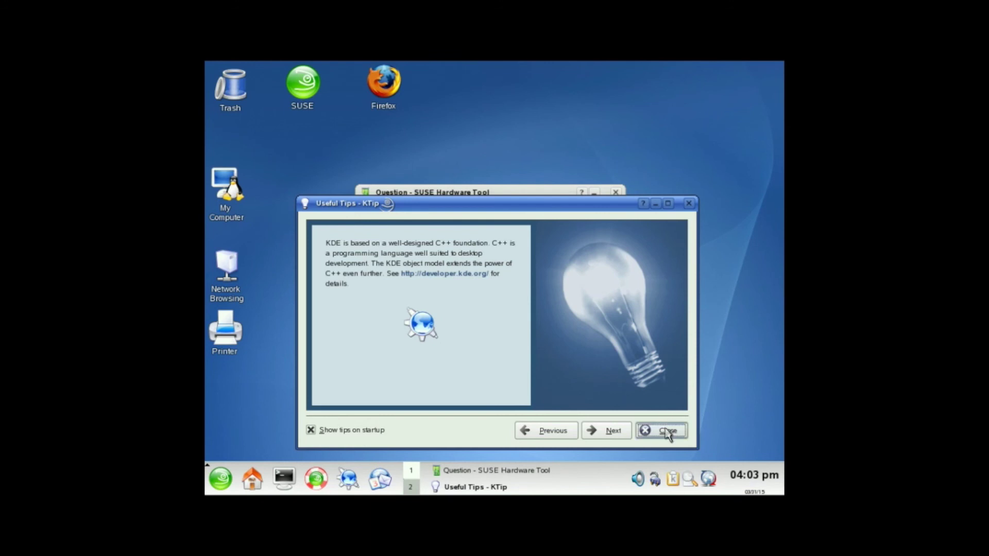
click(667, 431)
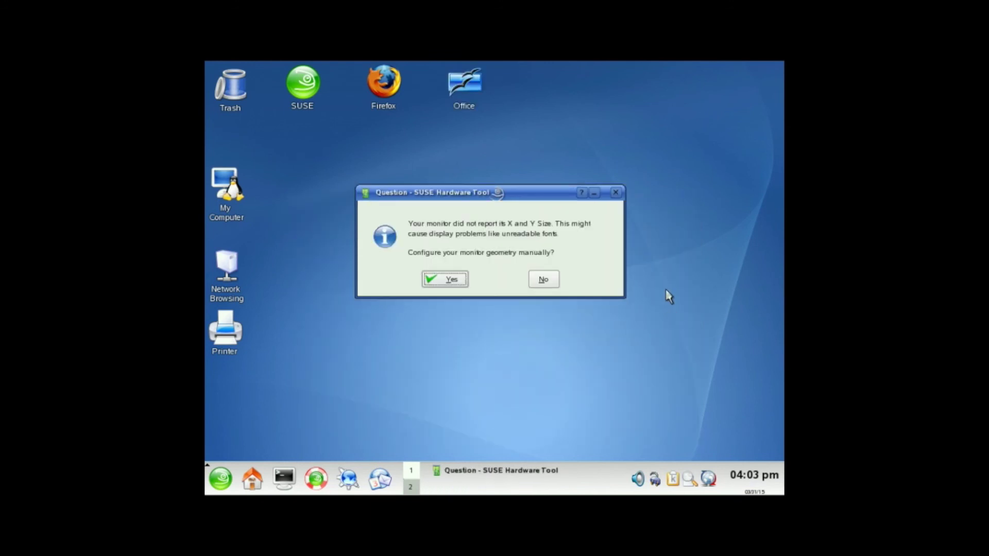
click(546, 281)
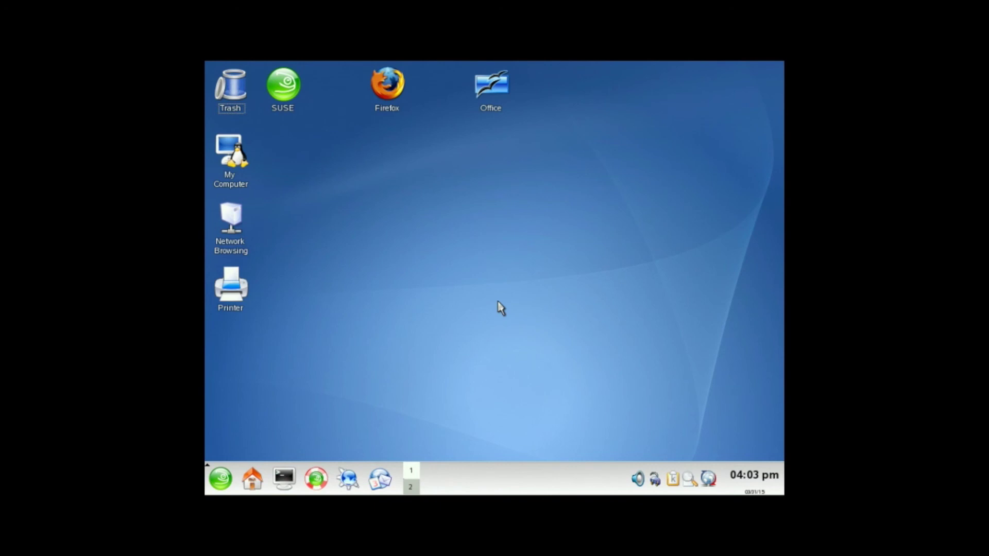
Step: Open and cancel the Run Command prompt from the K-menu, then dismiss the desktop context menu
click(222, 479)
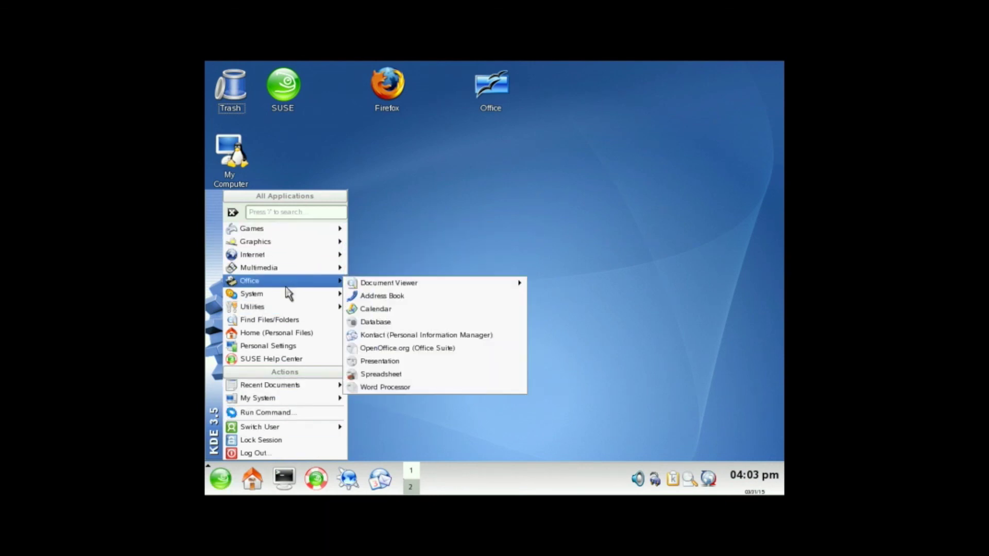
mouse_move(287, 308)
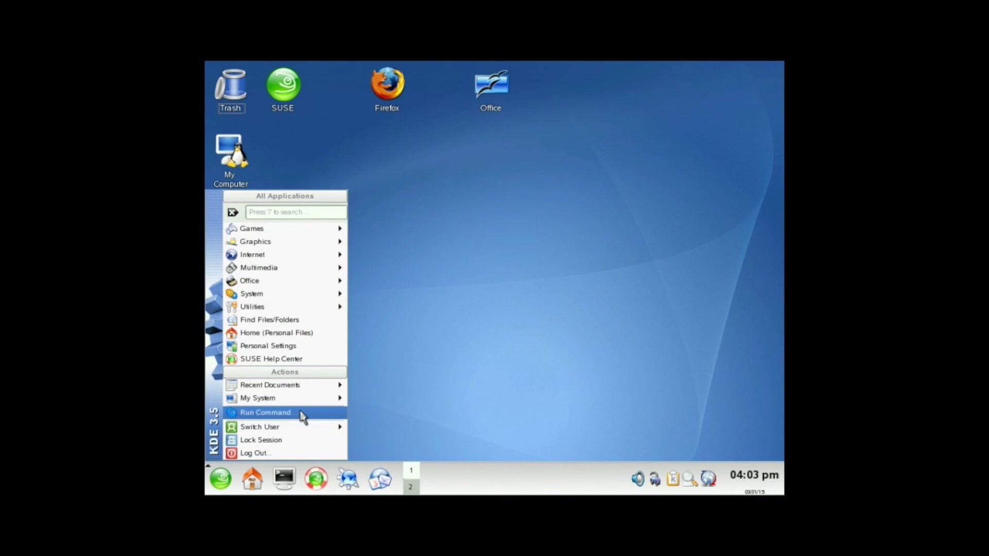
mouse_move(300, 399)
click(299, 412)
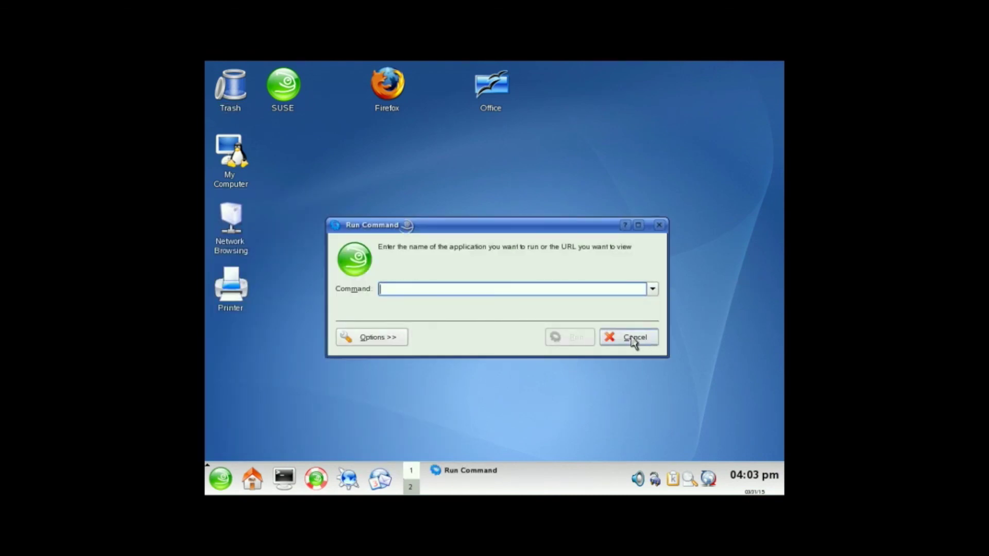
click(632, 338)
right_click(386, 191)
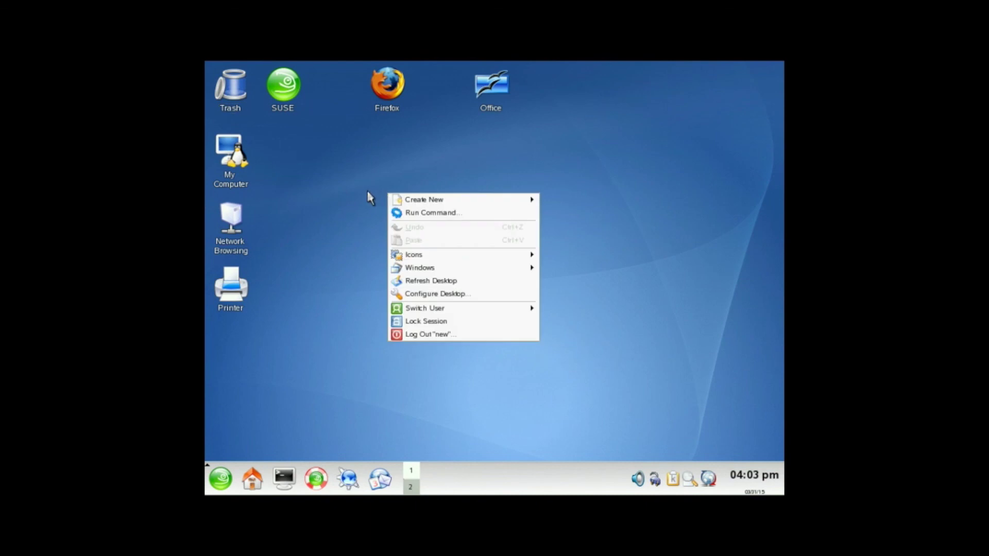
click(367, 191)
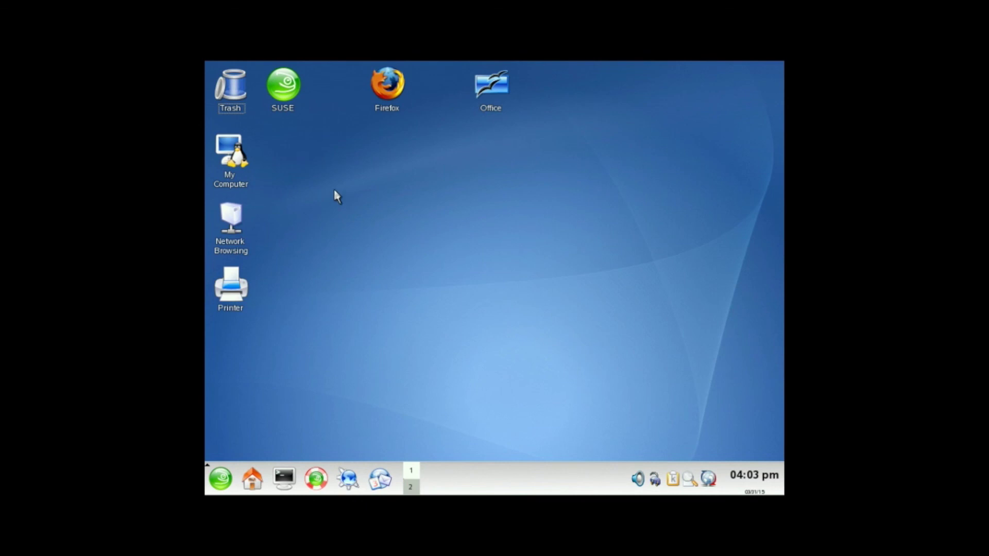
Step: Log out from the K-menu and choose Turn Off Computer in the End Session dialog
click(220, 475)
click(255, 451)
click(574, 262)
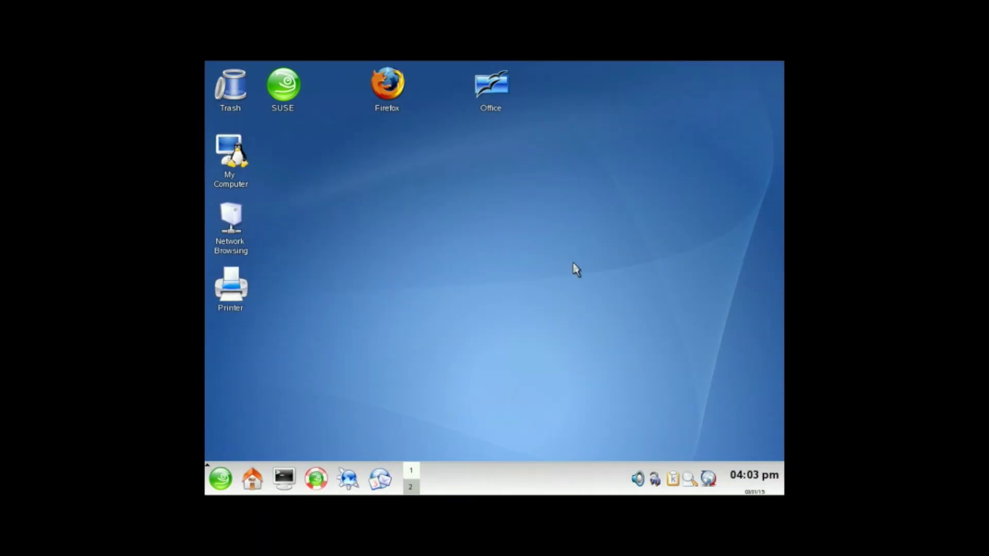